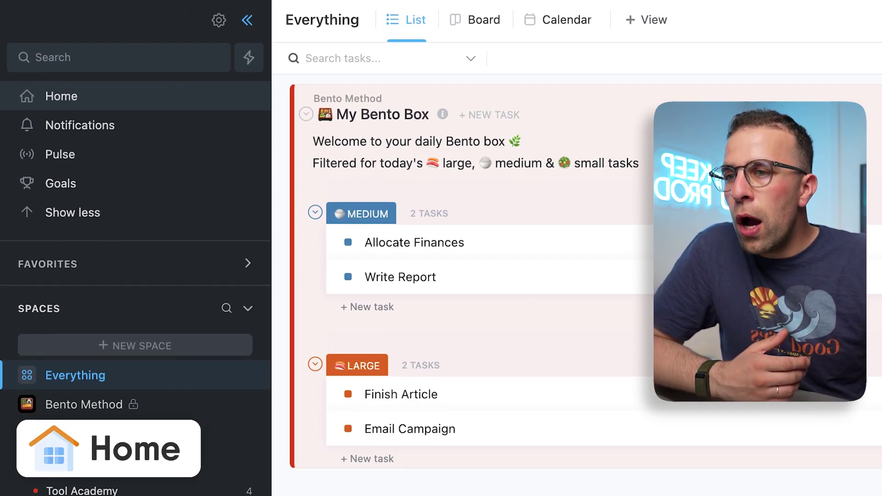
click(155, 99)
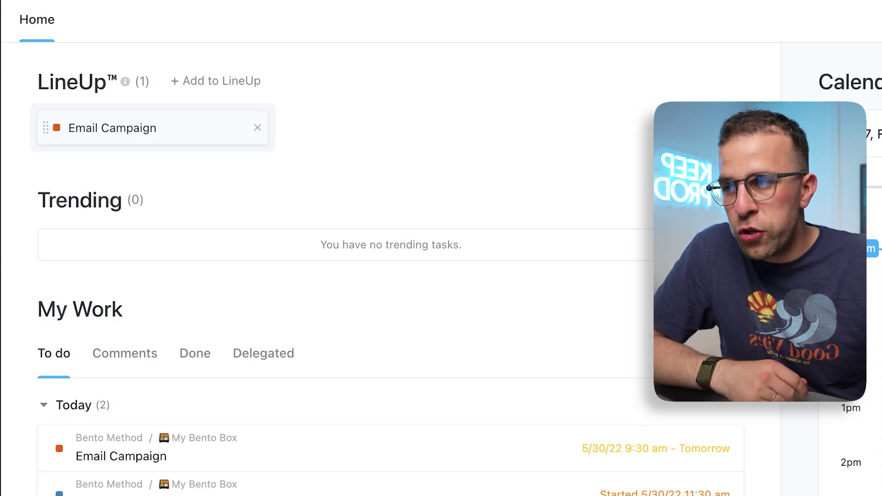
scroll(344, 276, down, 3)
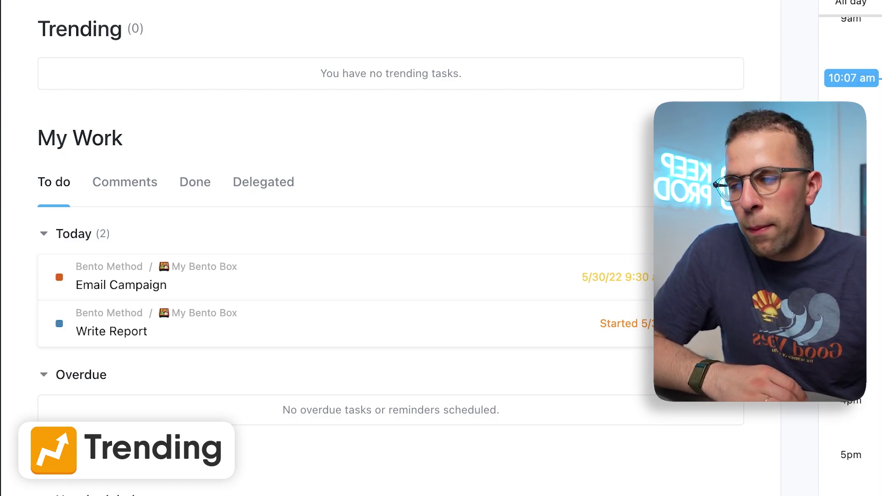
scroll(344, 276, down, 3)
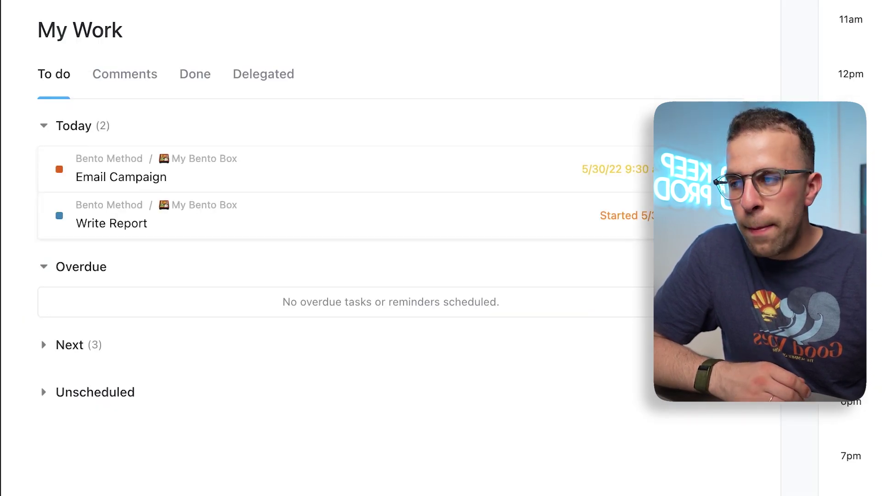
click(125, 74)
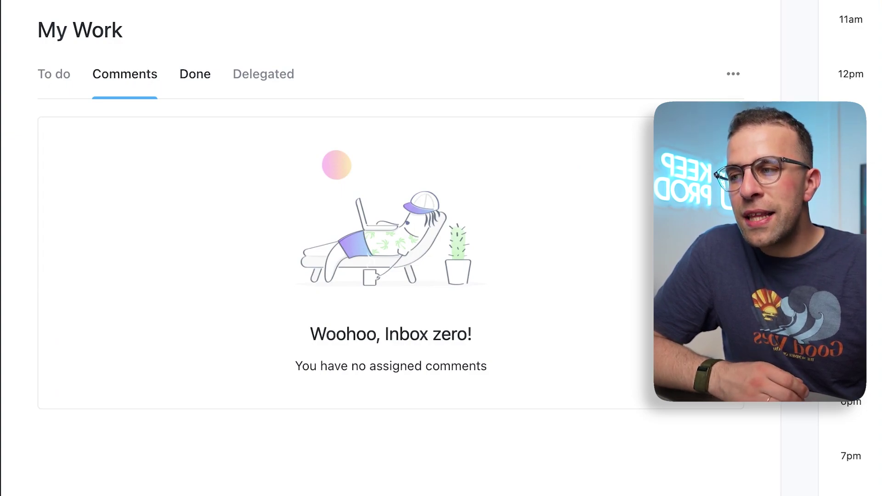
click(195, 74)
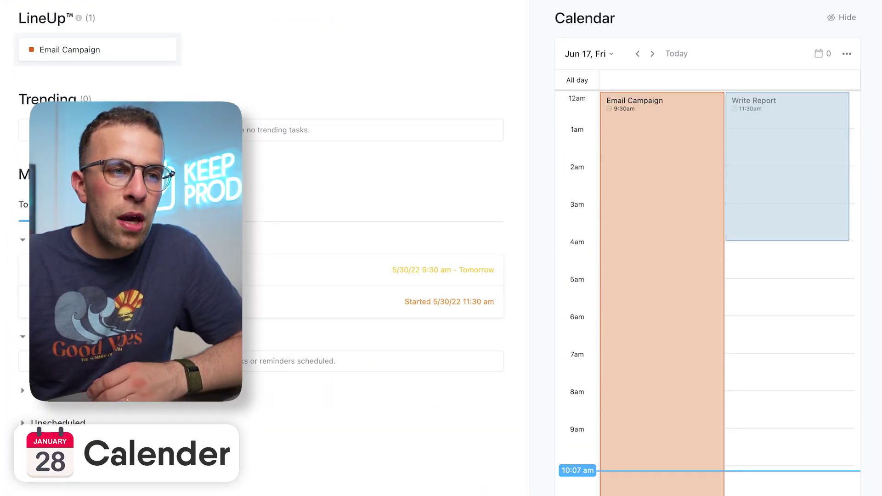
scroll(709, 289, down, 5)
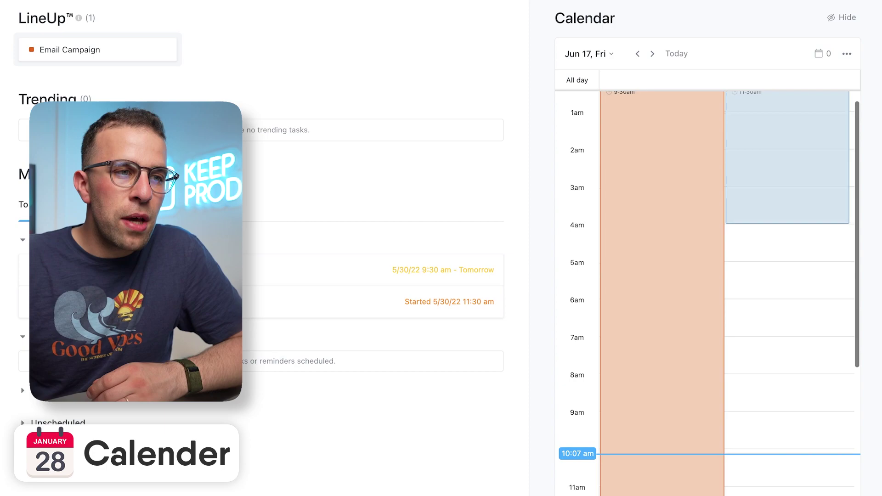
Advance the Home calendar three days to Monday, June 20
click(652, 54)
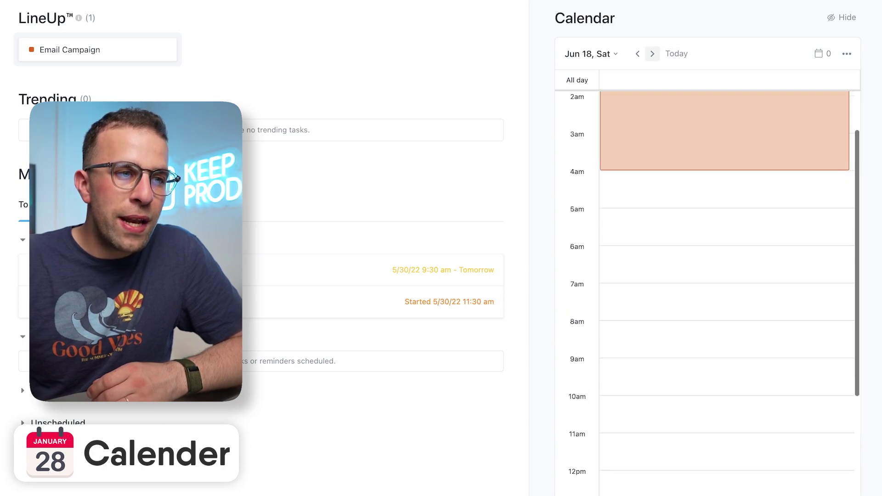
click(652, 53)
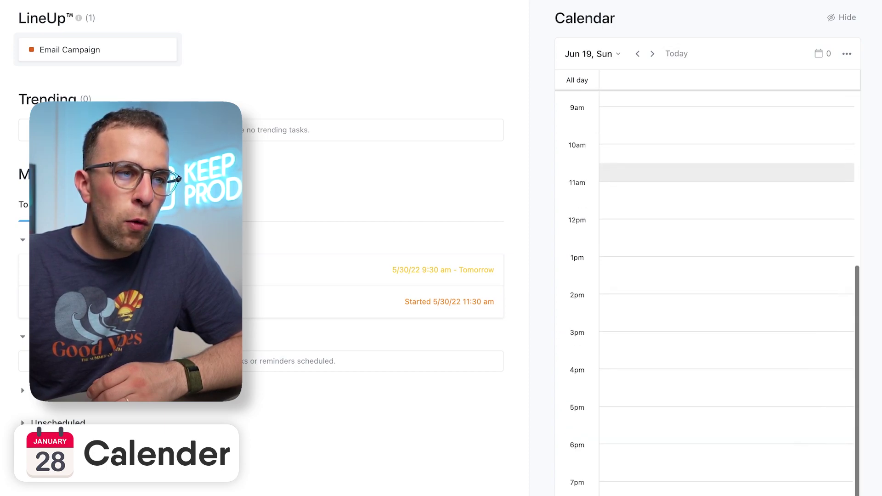
click(652, 54)
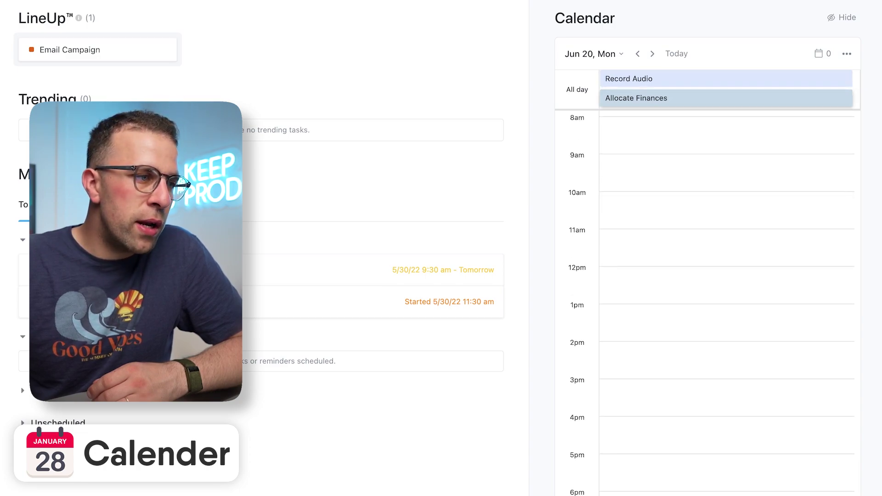
Drag Email Campaign onto 11am and Write Report onto 10am on Monday
drag(310, 269, 710, 238)
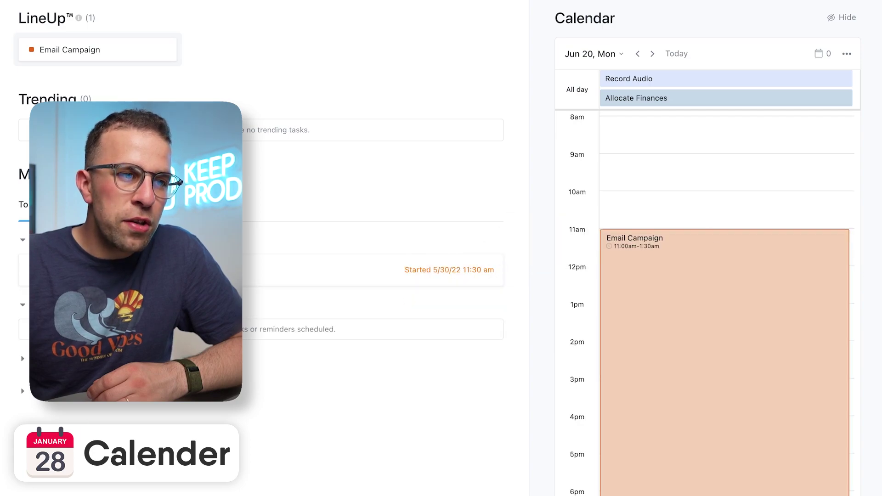
scroll(723, 310, down, 3)
scroll(723, 310, down, 3)
scroll(724, 310, down, 1)
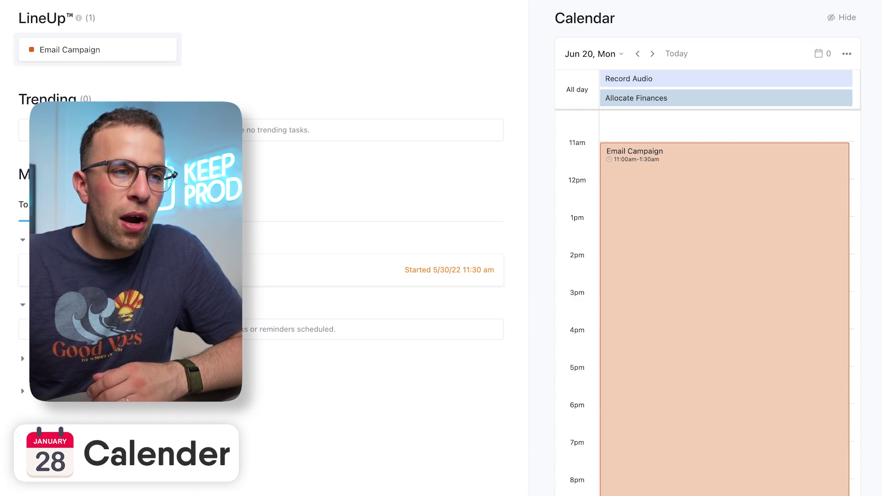
click(724, 311)
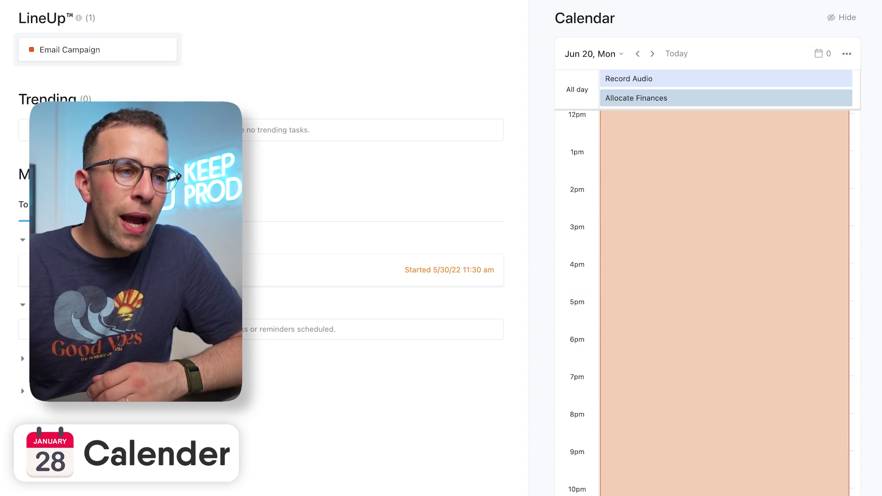
scroll(724, 276, up, 3)
scroll(724, 275, up, 2)
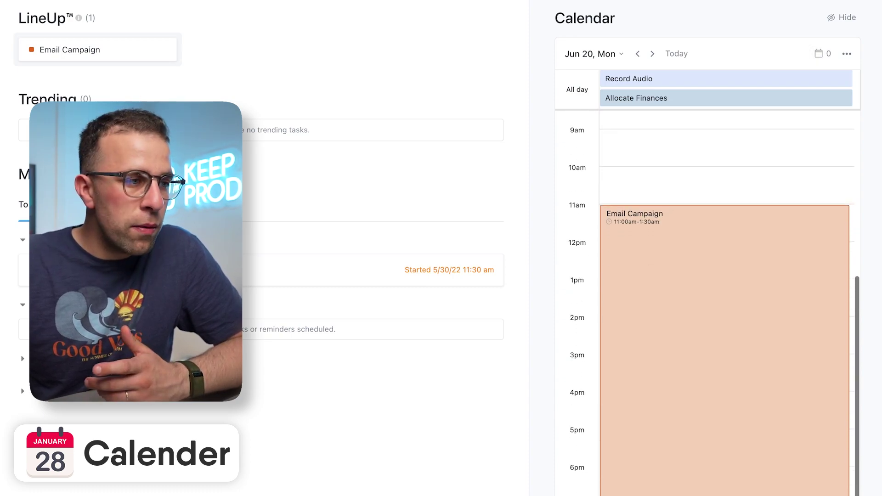
drag(276, 270, 662, 176)
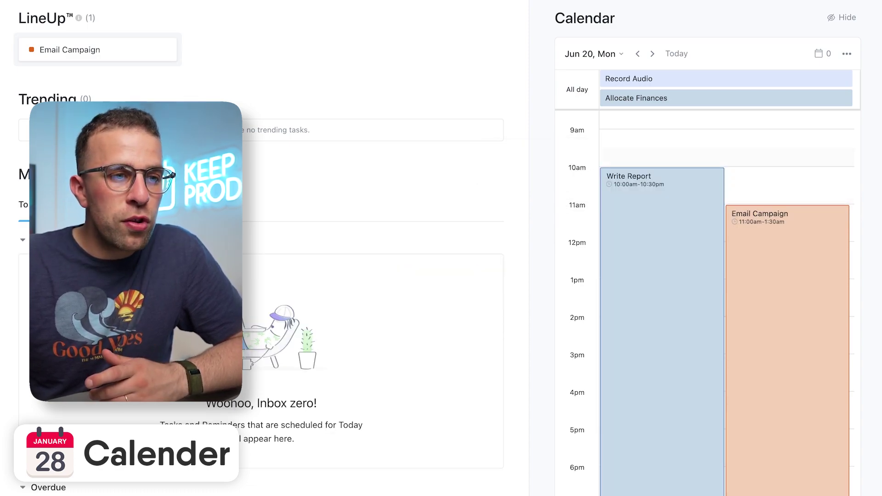
Add a 'Clear Inbox' task in the Work space's Daily Tasks list at the 9am slot
click(724, 137)
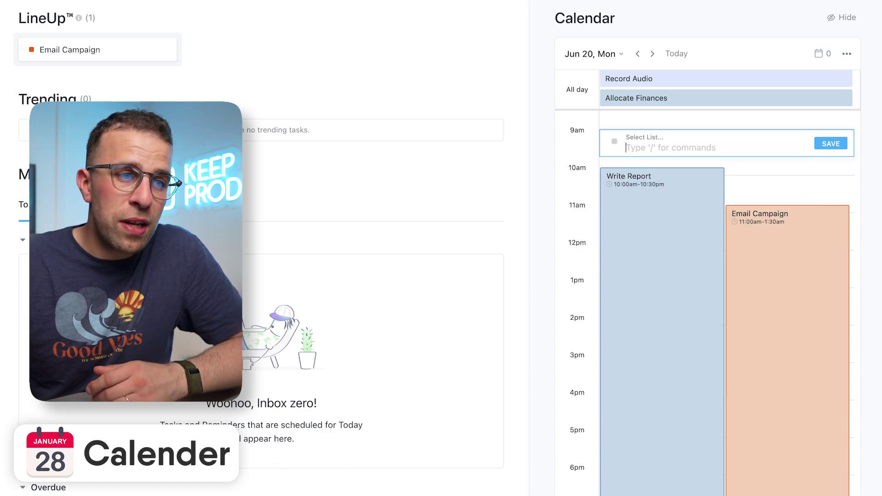
click(644, 137)
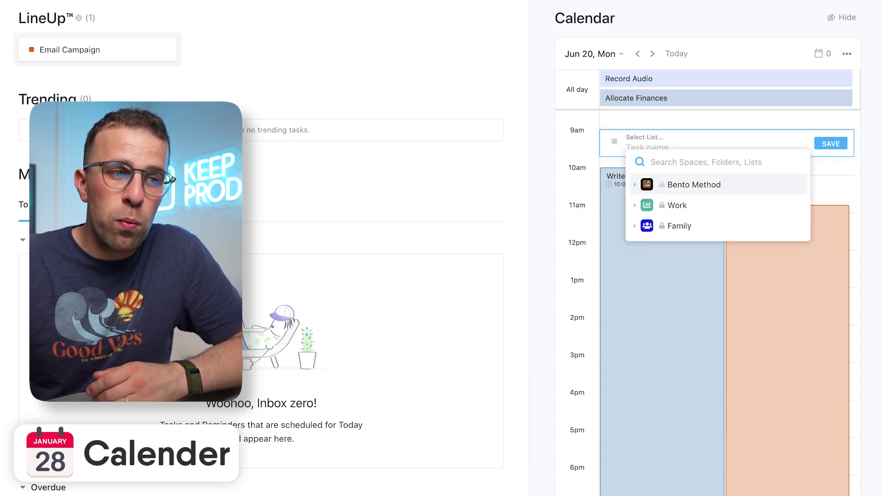
click(676, 204)
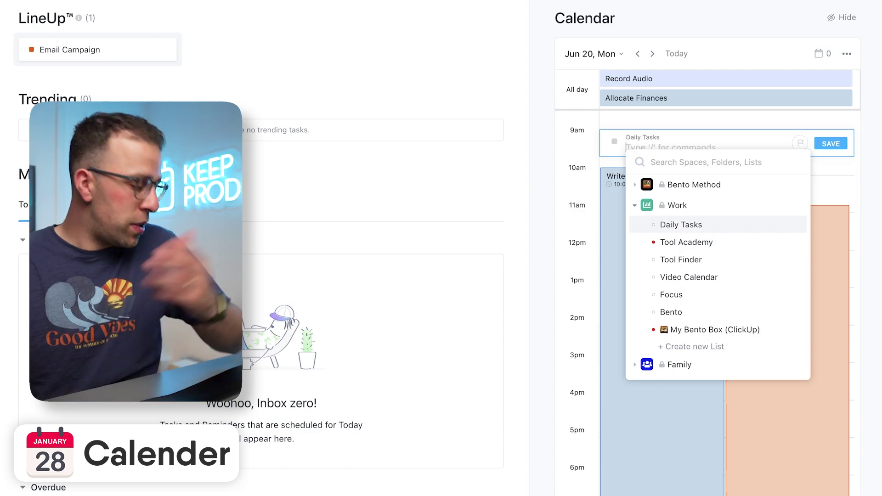
click(680, 225)
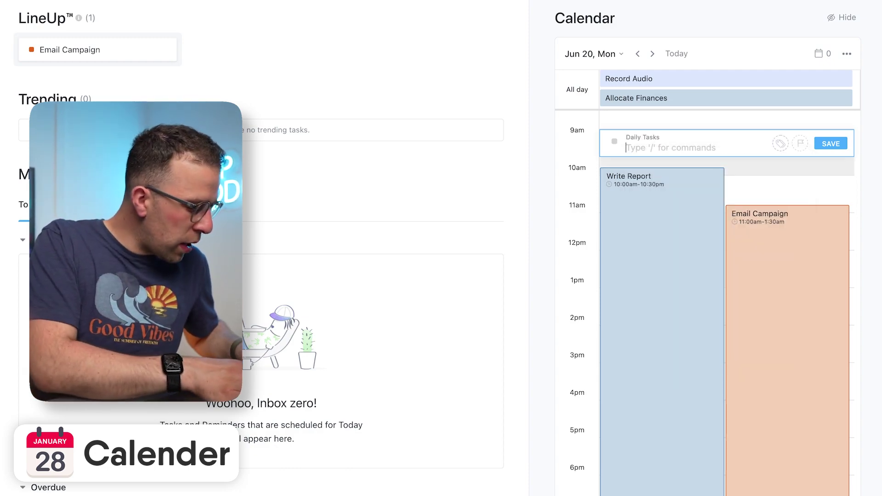
text(C)
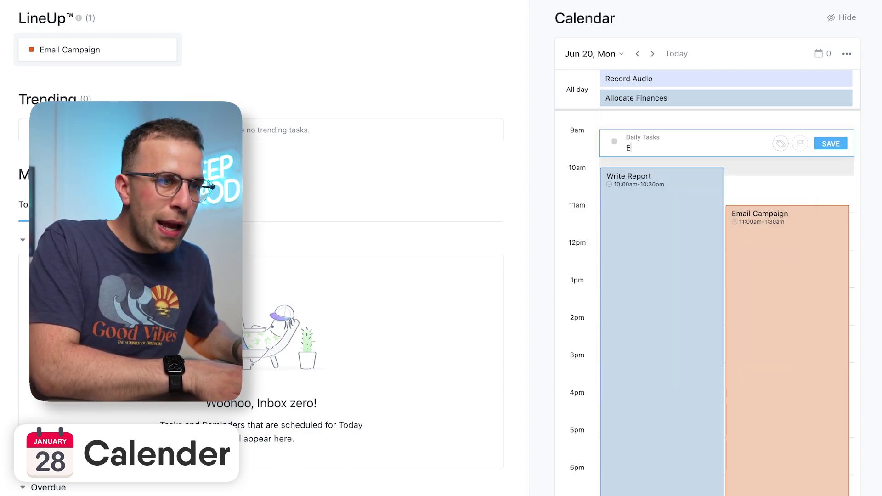
text(lear Inbox)
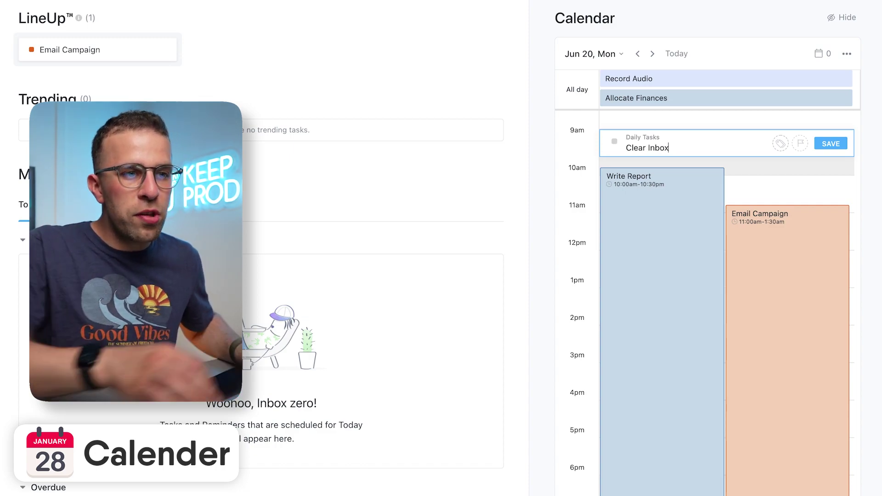
key(Return)
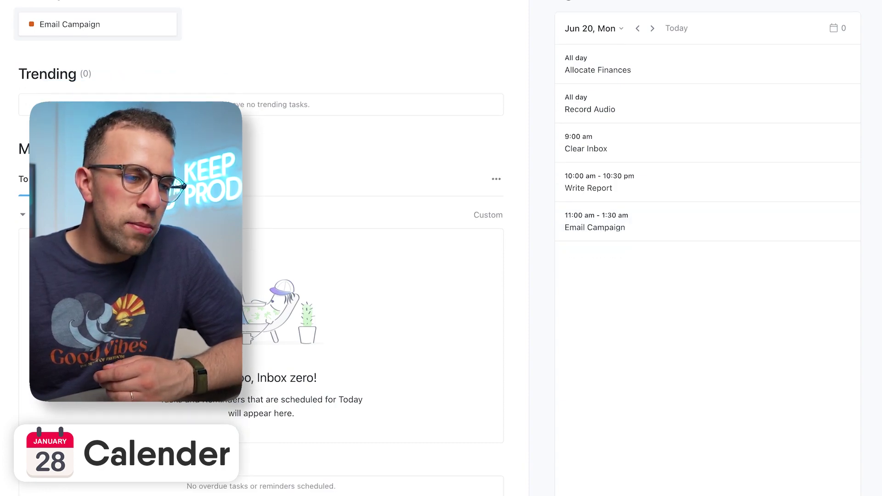
scroll(441, 248, down, 5)
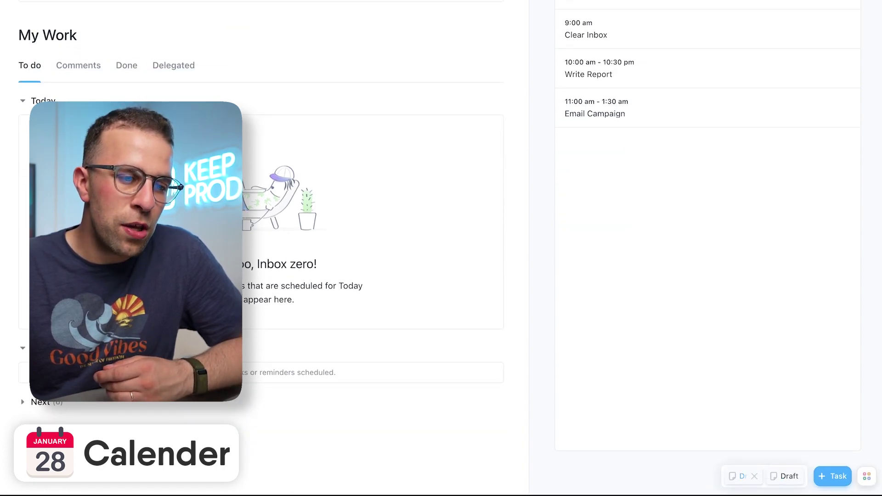
Close the leftover Draft chip at the bottom right
click(796, 476)
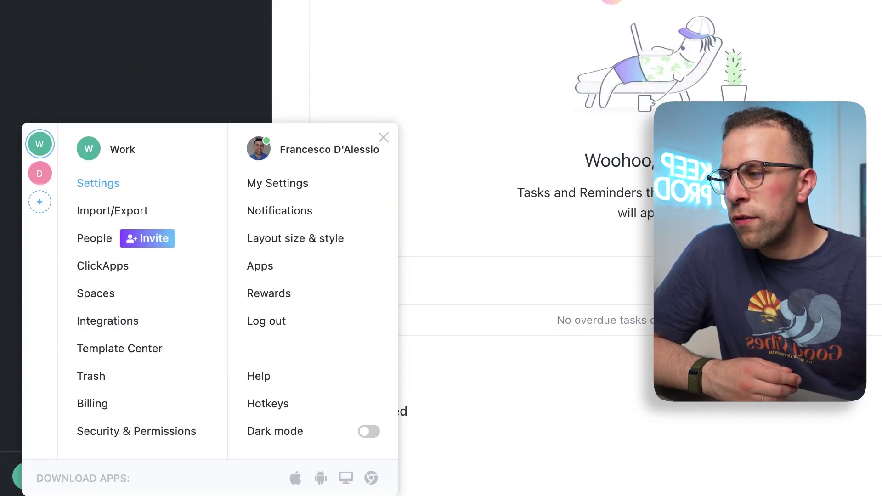
Go to the Workspaces settings page and begin adding a new workspace
click(98, 183)
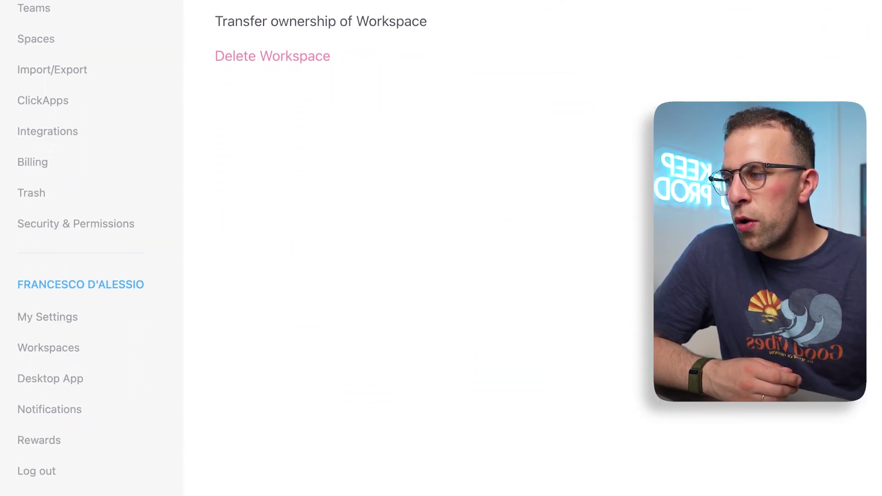
click(48, 302)
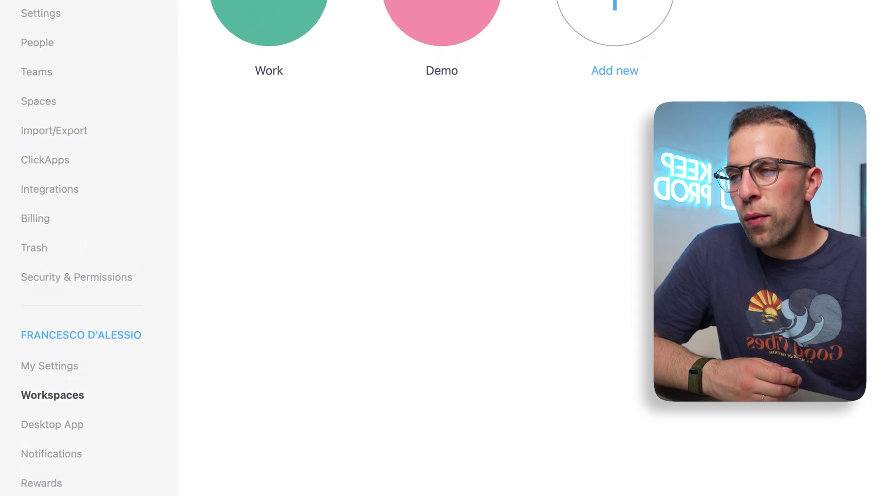
click(584, 119)
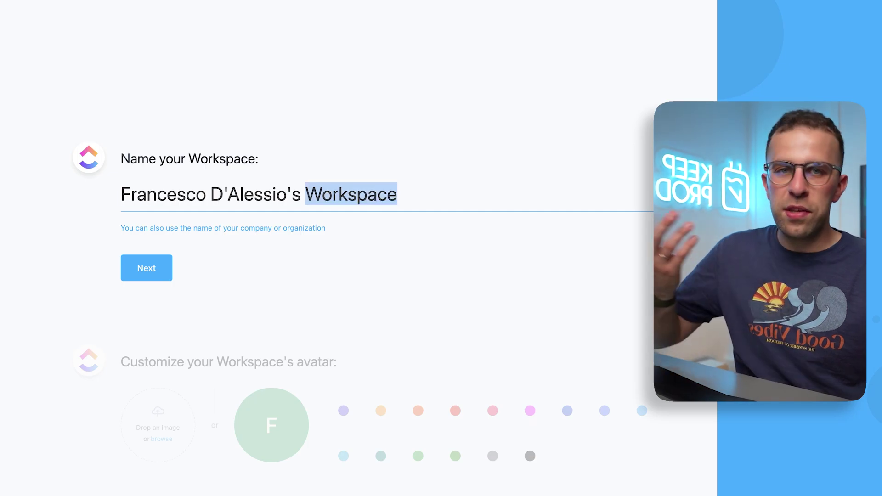
Keep the default workspace name, pick a purple avatar, choose Just me, and skip importing
key(ctrl+a)
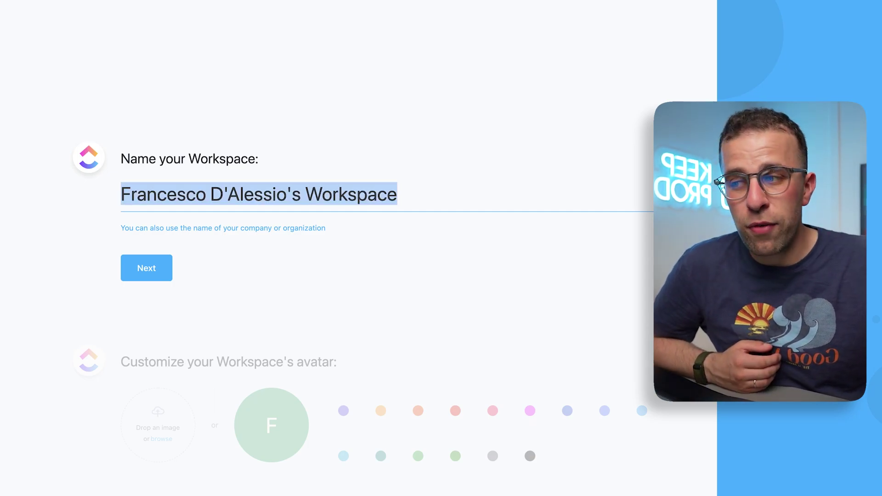
key(Return)
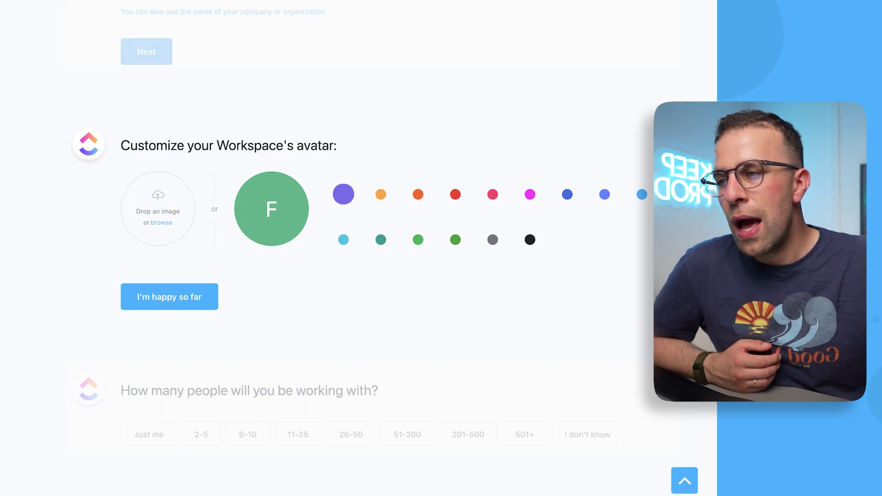
click(343, 195)
click(179, 297)
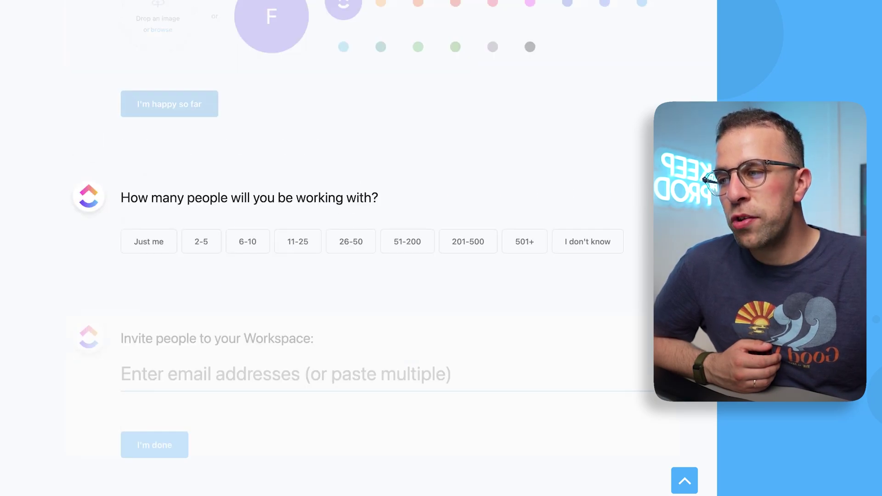
click(149, 241)
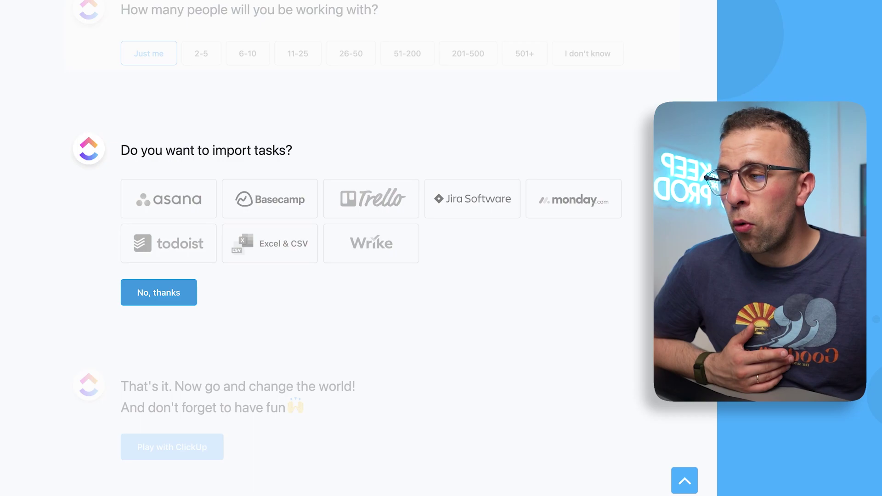
click(158, 292)
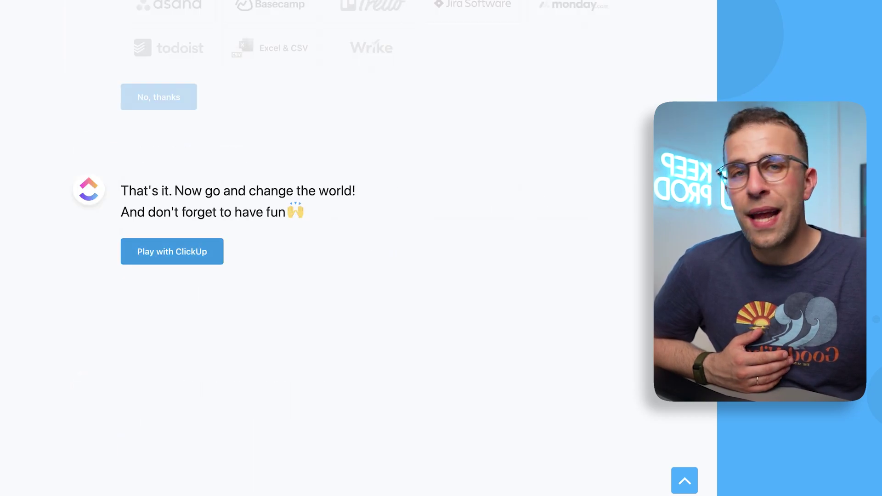
click(171, 251)
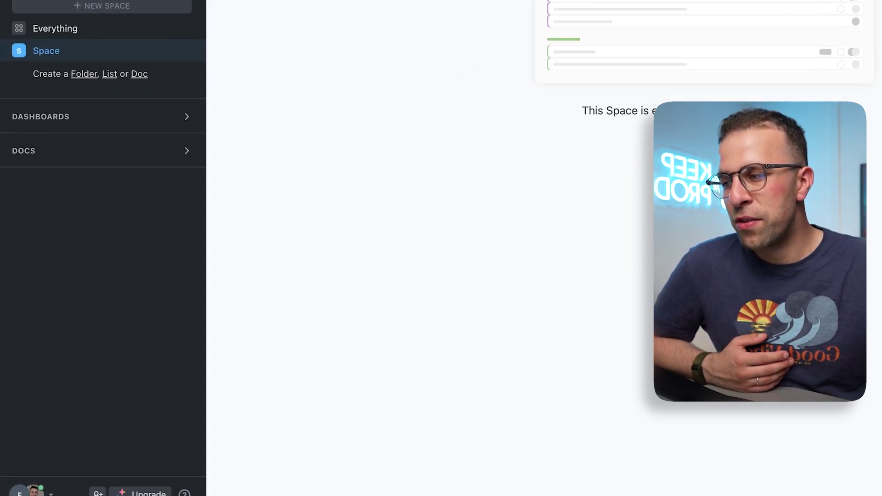
Switch to the W (Work) workspace from the lower-left avatar menu
click(34, 478)
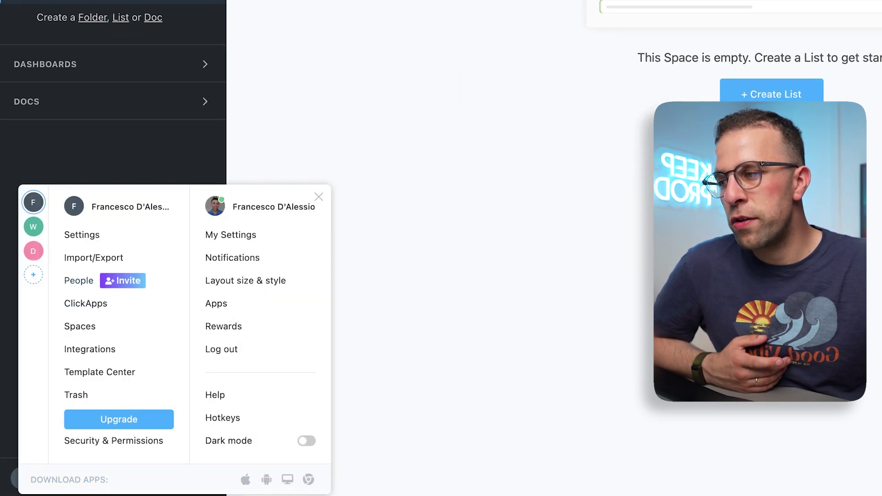
click(34, 227)
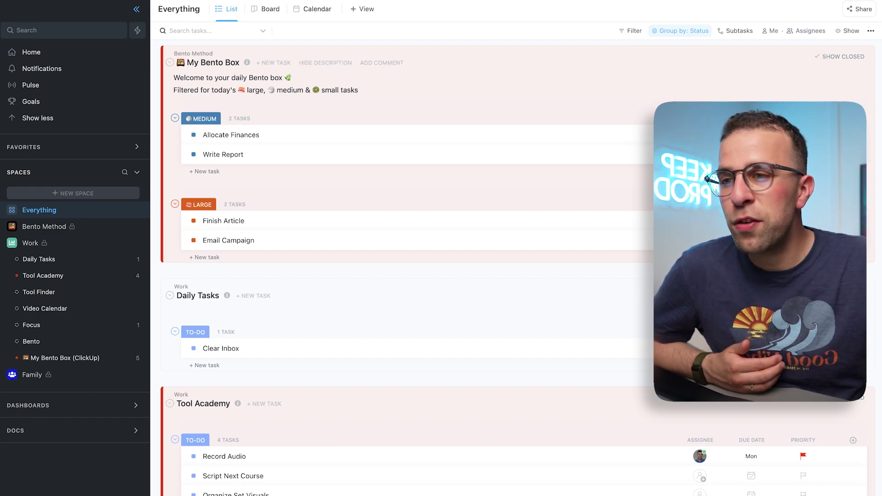
Return to the Home overview from the left sidebar
click(31, 52)
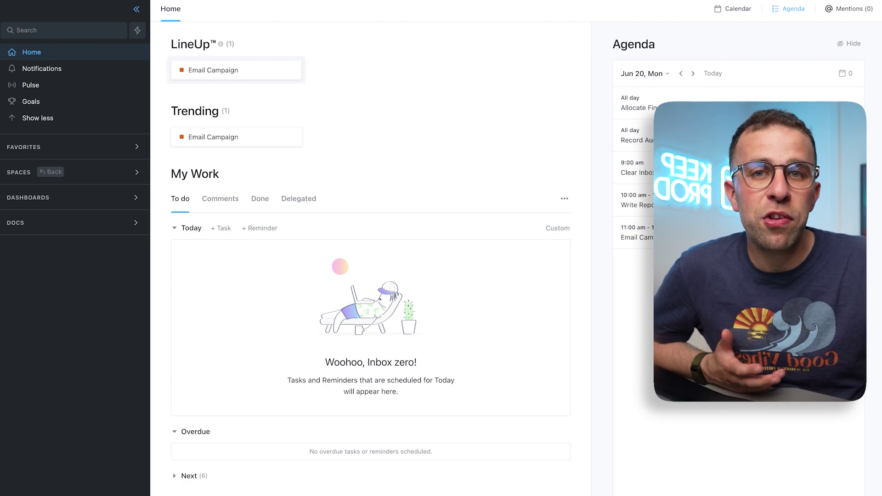